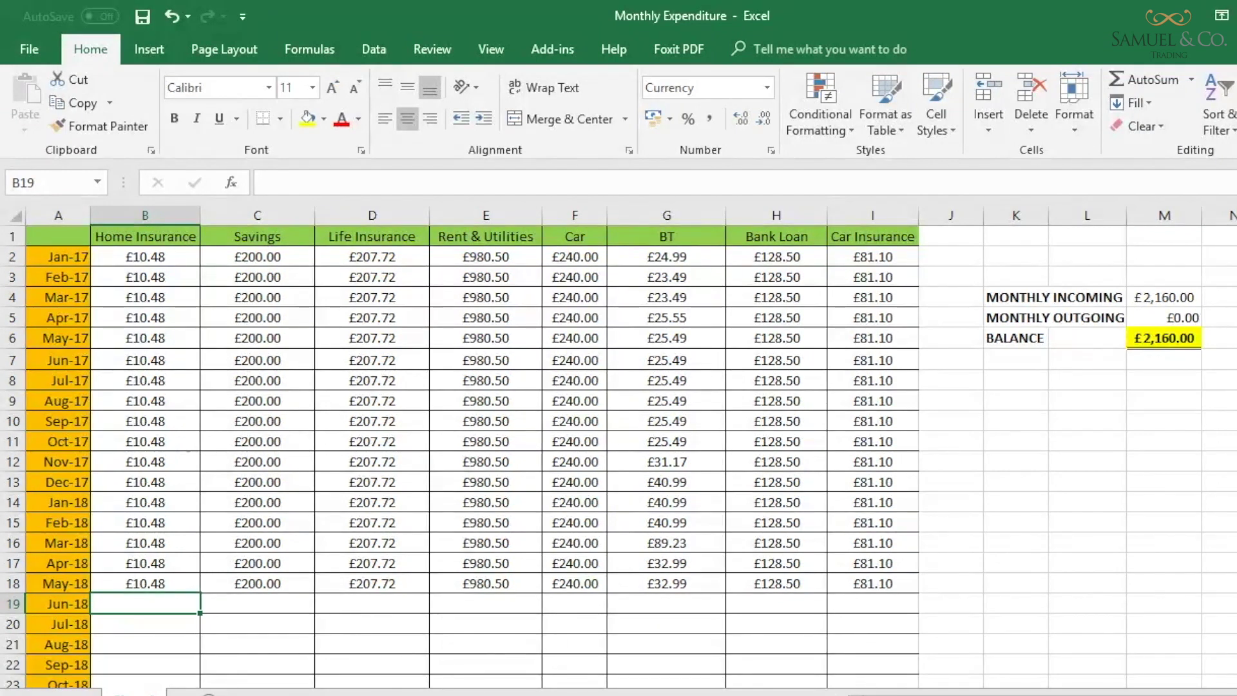
pyautogui.write('10.48')
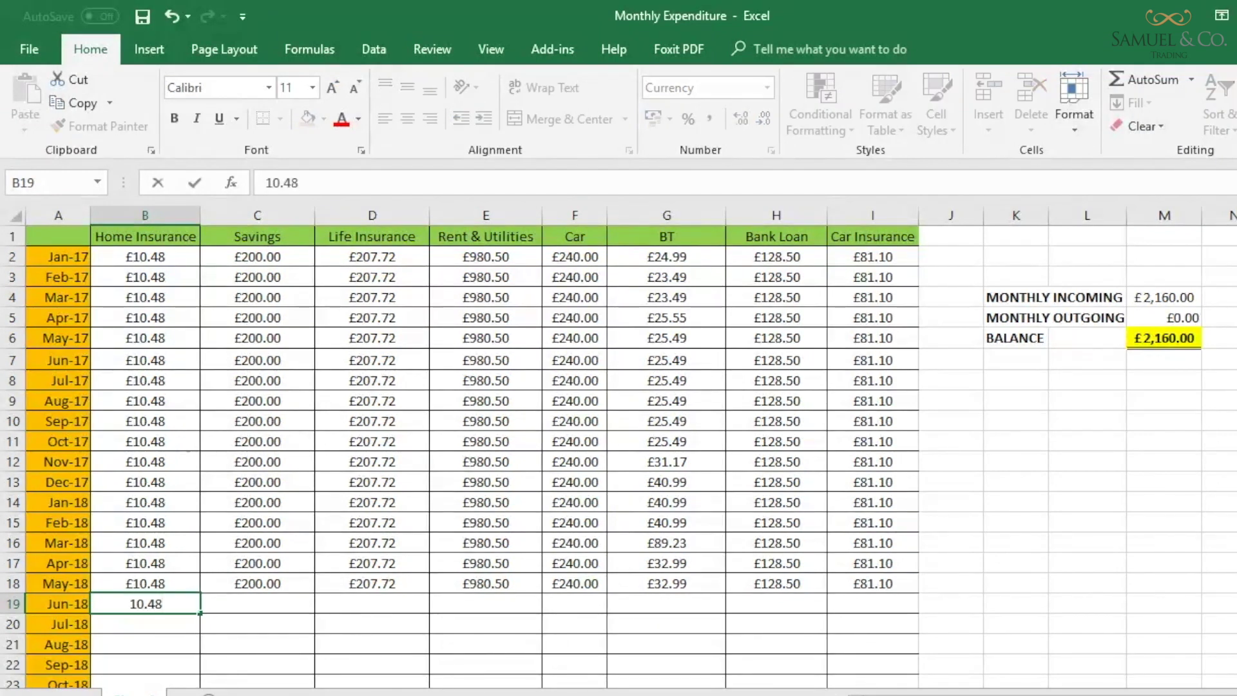
# Step: Enter £10.48 as the Jun-18 Home Insurance amount
pyautogui.press('Tab')
pyautogui.write('2')
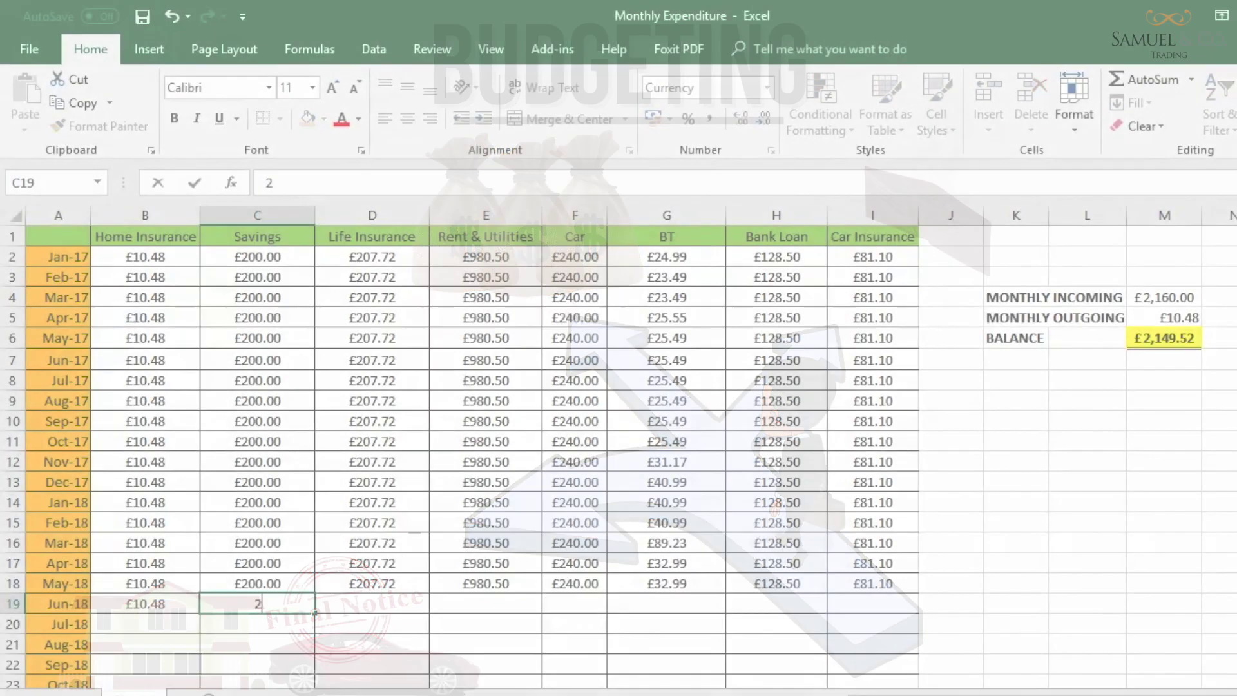
# Step: Record Jun-18 Savings of £200.00 and Life Insurance of £207.72
pyautogui.press('Tab')
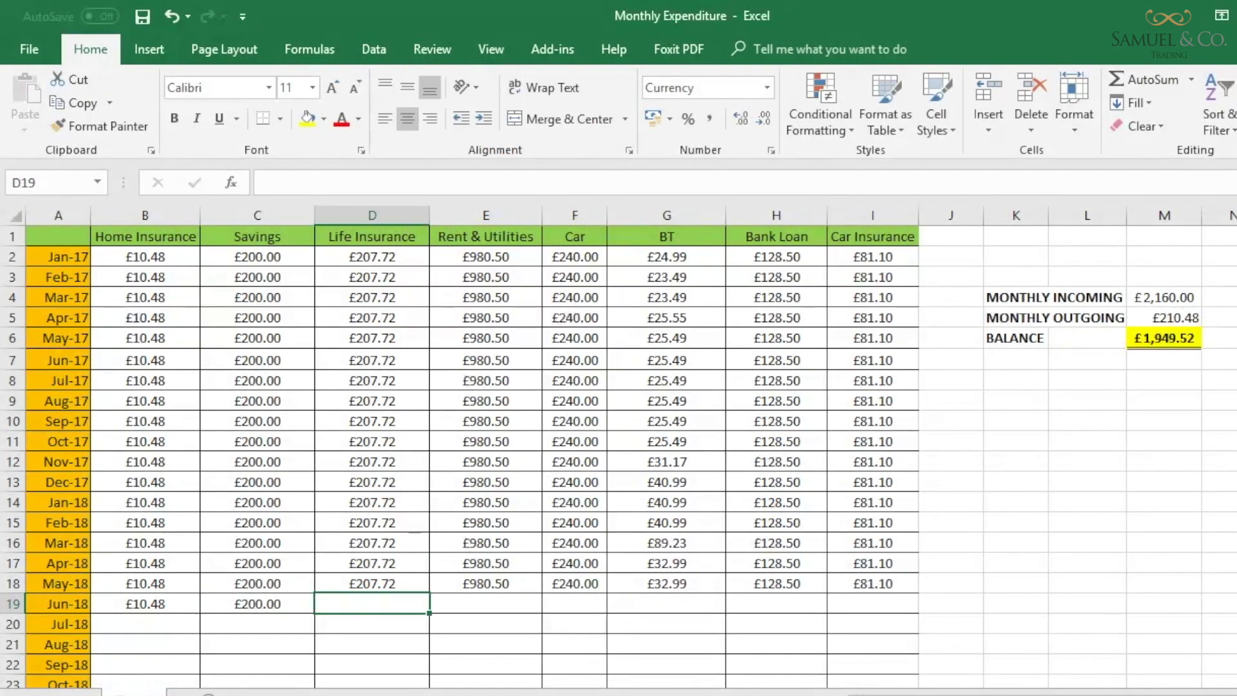
pyautogui.write('207.72')
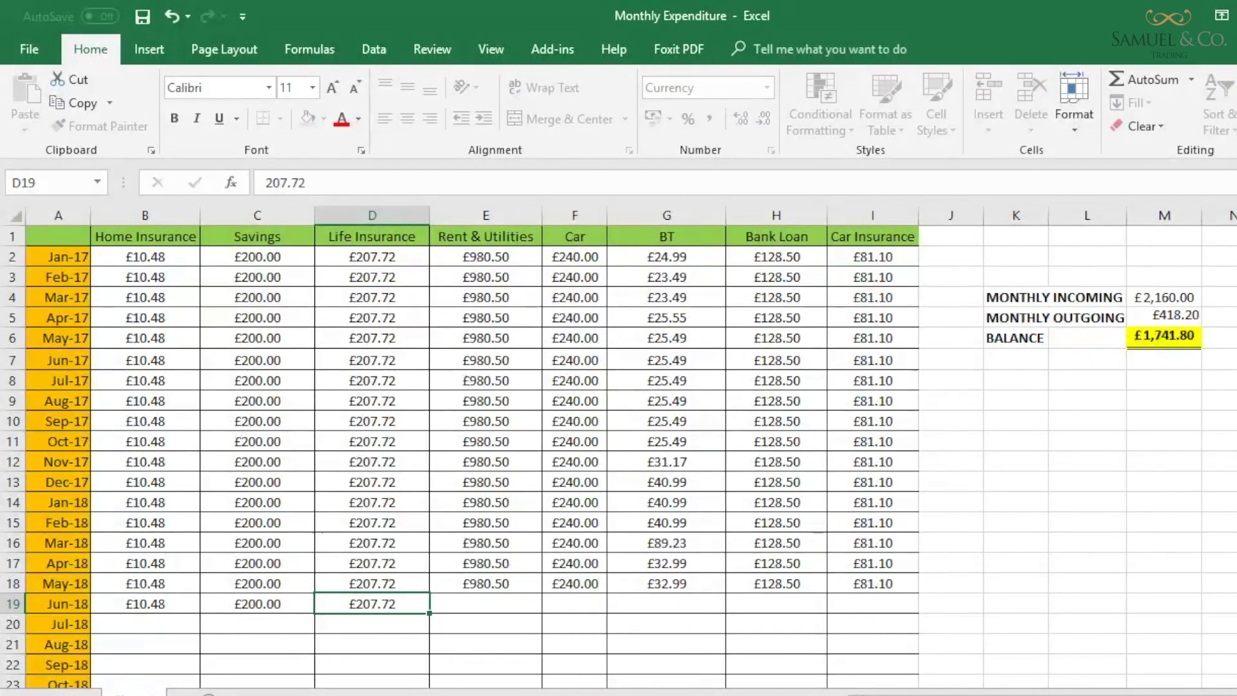
pyautogui.press('Tab')
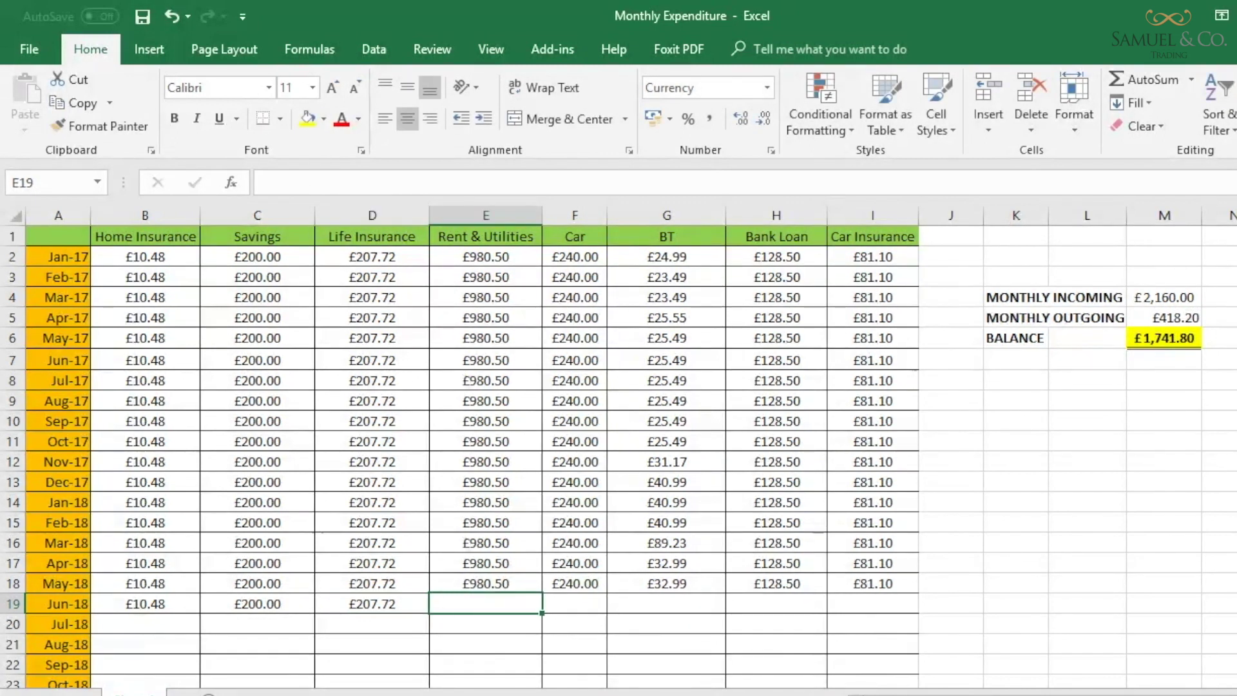
pyautogui.write('980.50')
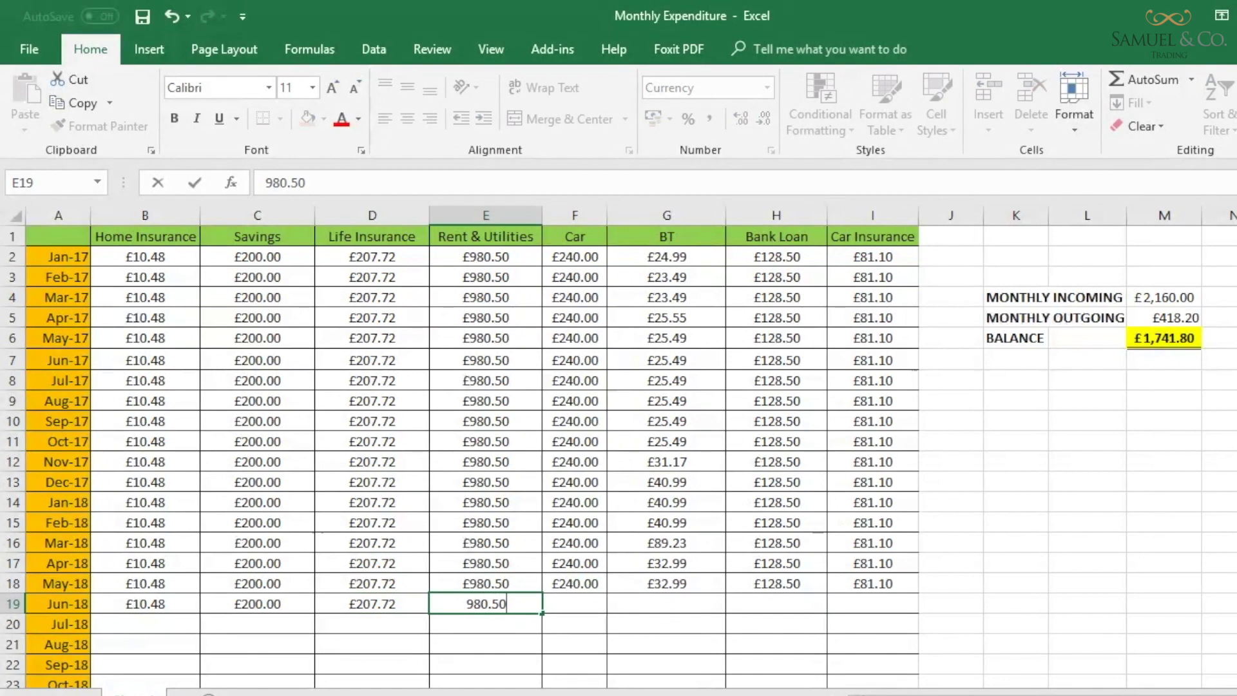
# Step: Enter Rent & Utilities 980.50, Car 240, BT 31.56, Bank Loan 128.50, Car Insurance 81.10, then check M6's balance formula
pyautogui.press('Tab')
pyautogui.write('2')
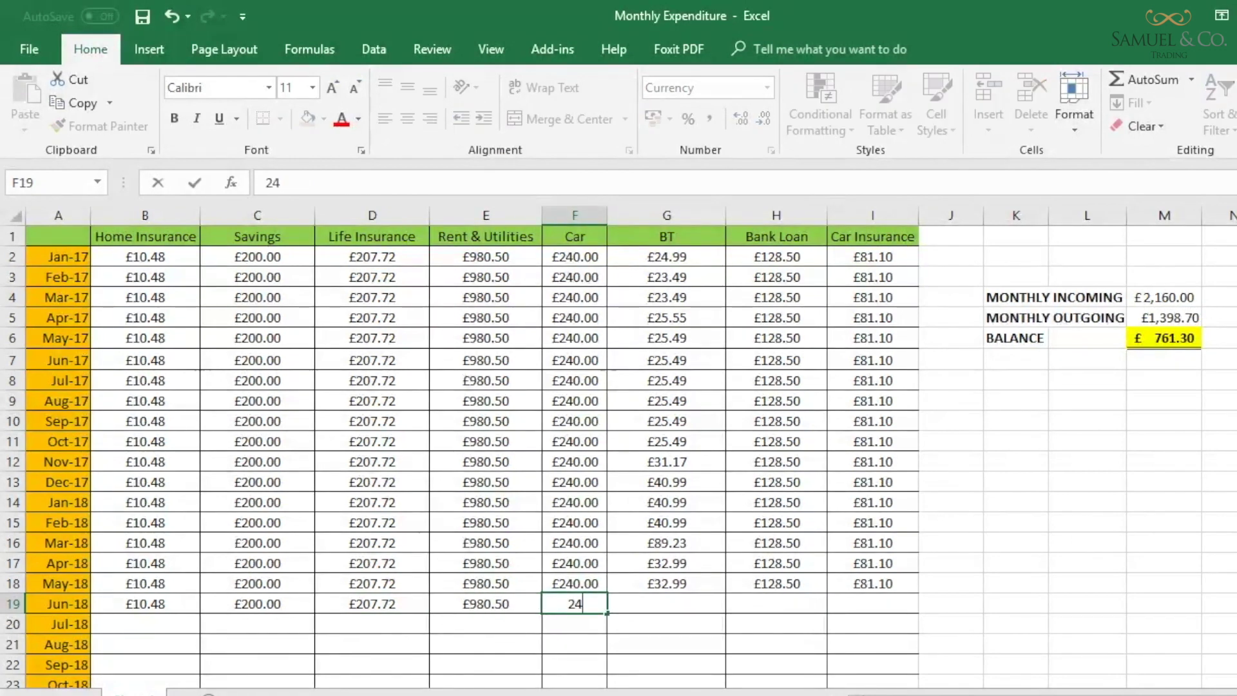
pyautogui.press('Tab')
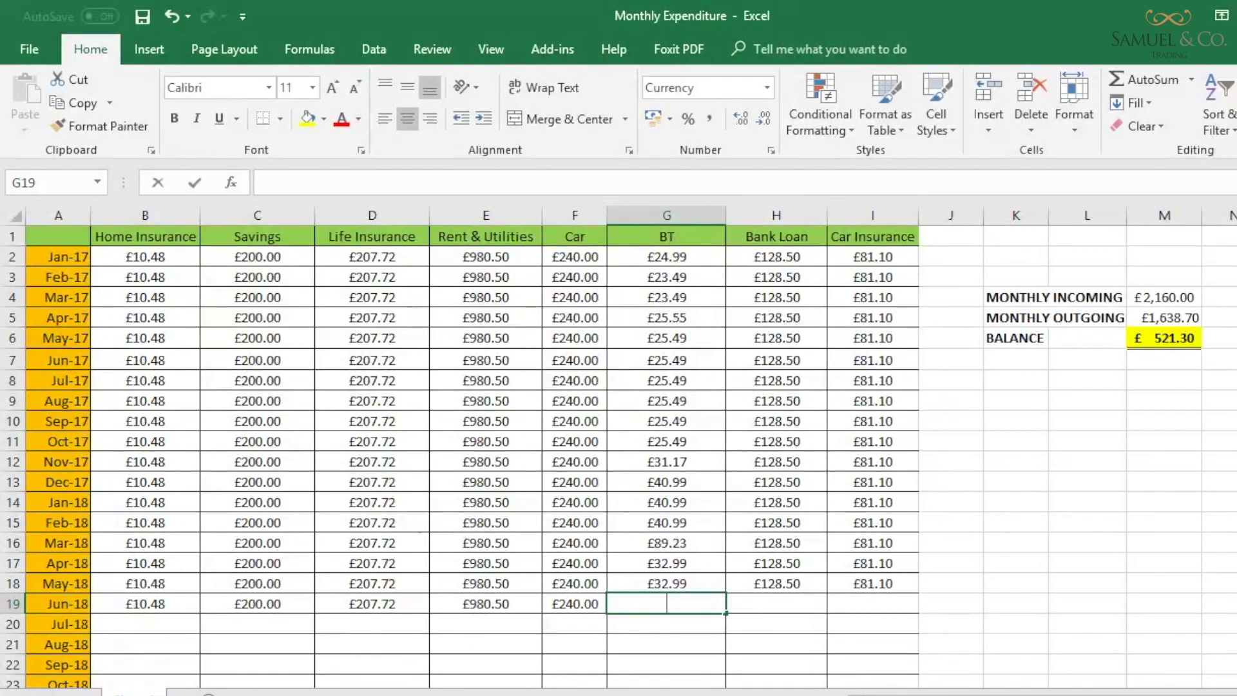
pyautogui.write('31.560')
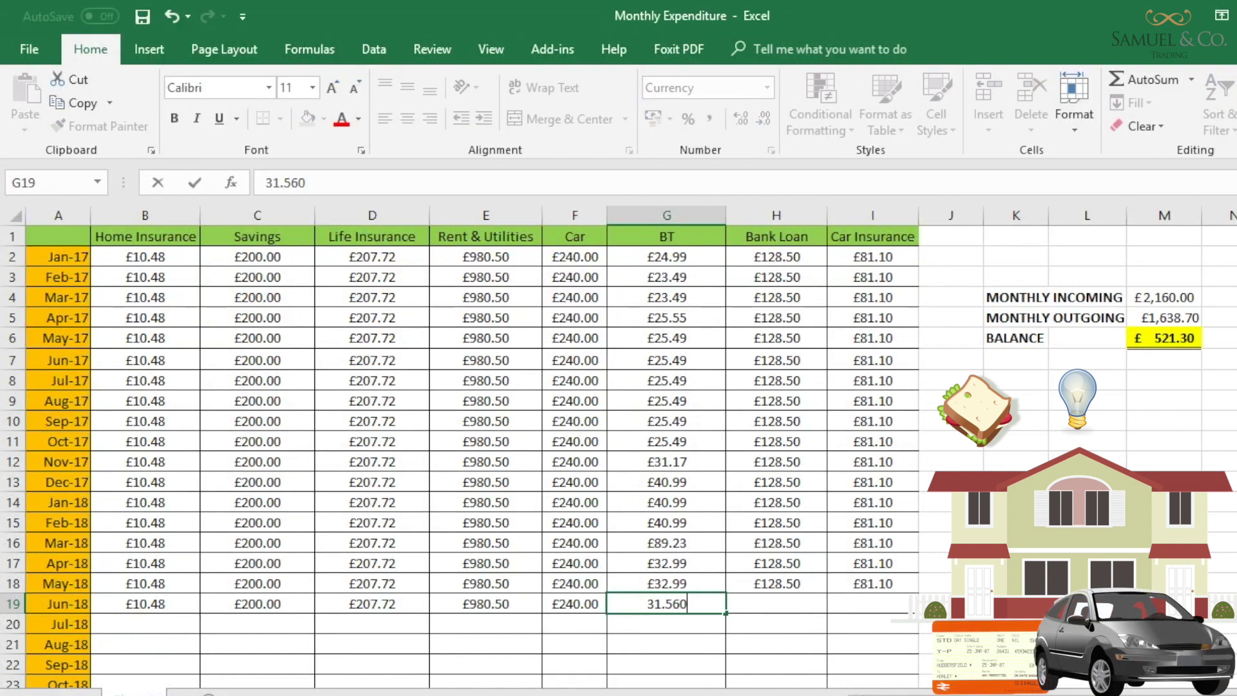
pyautogui.press('Tab')
pyautogui.write('12')
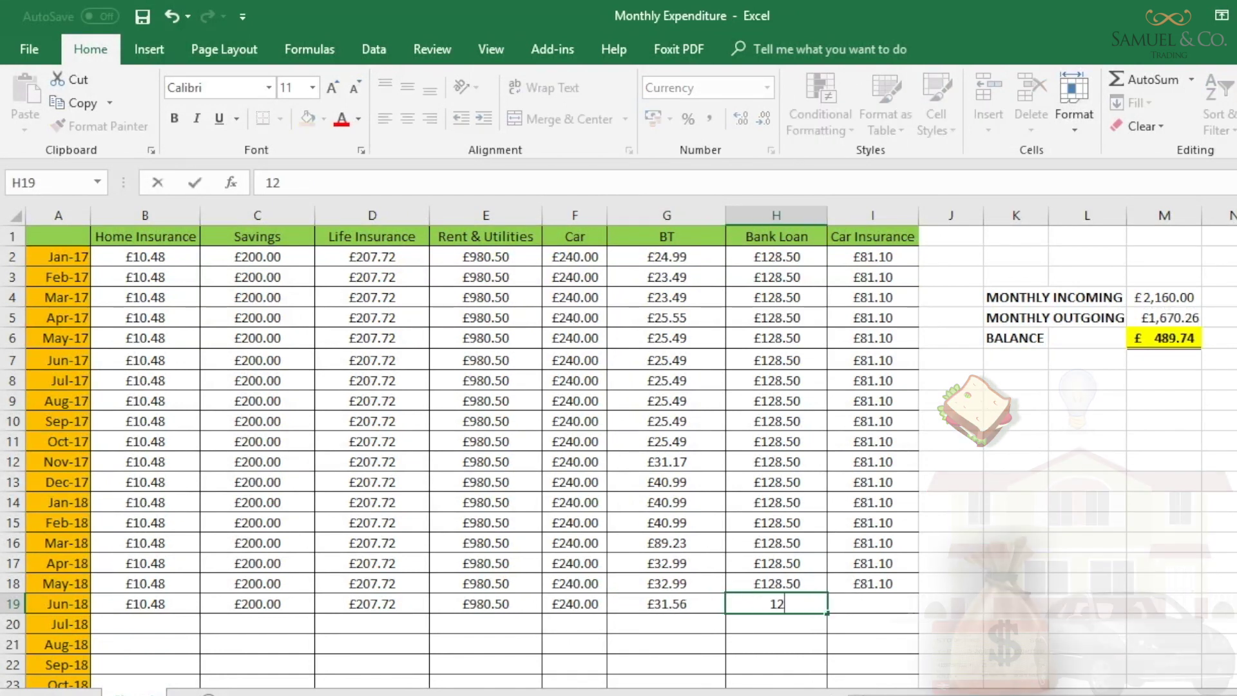
pyautogui.write('8.5')
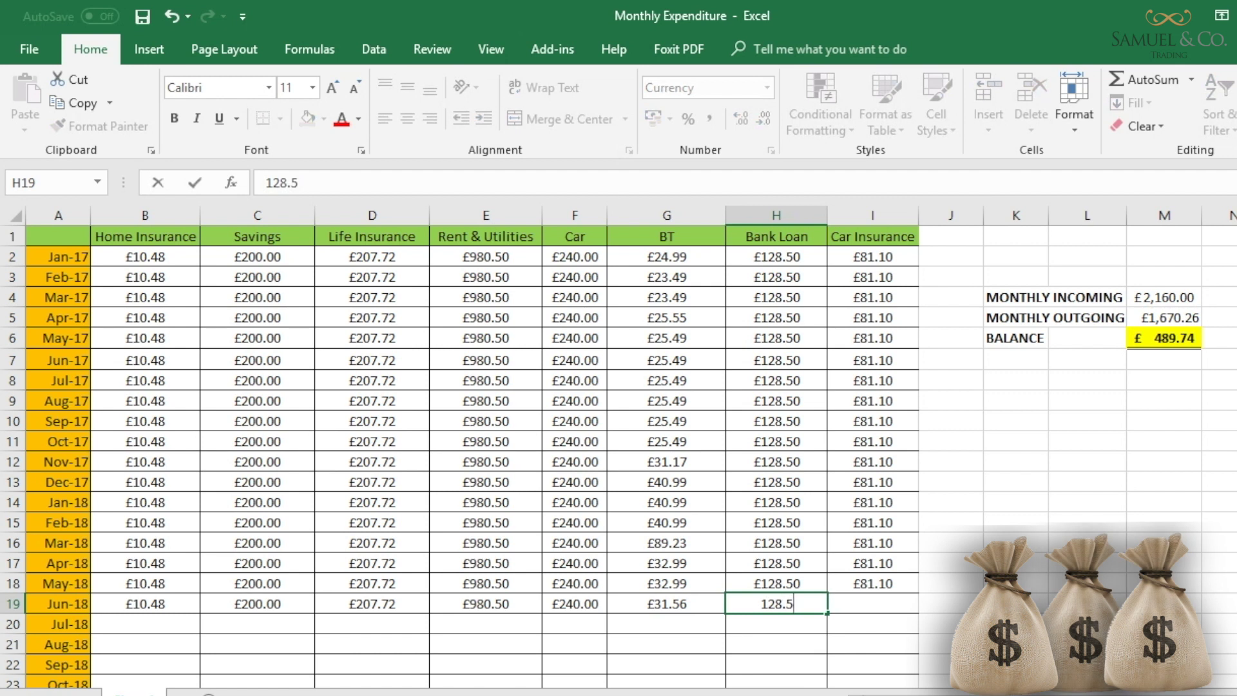
pyautogui.press('Tab')
pyautogui.write('81')
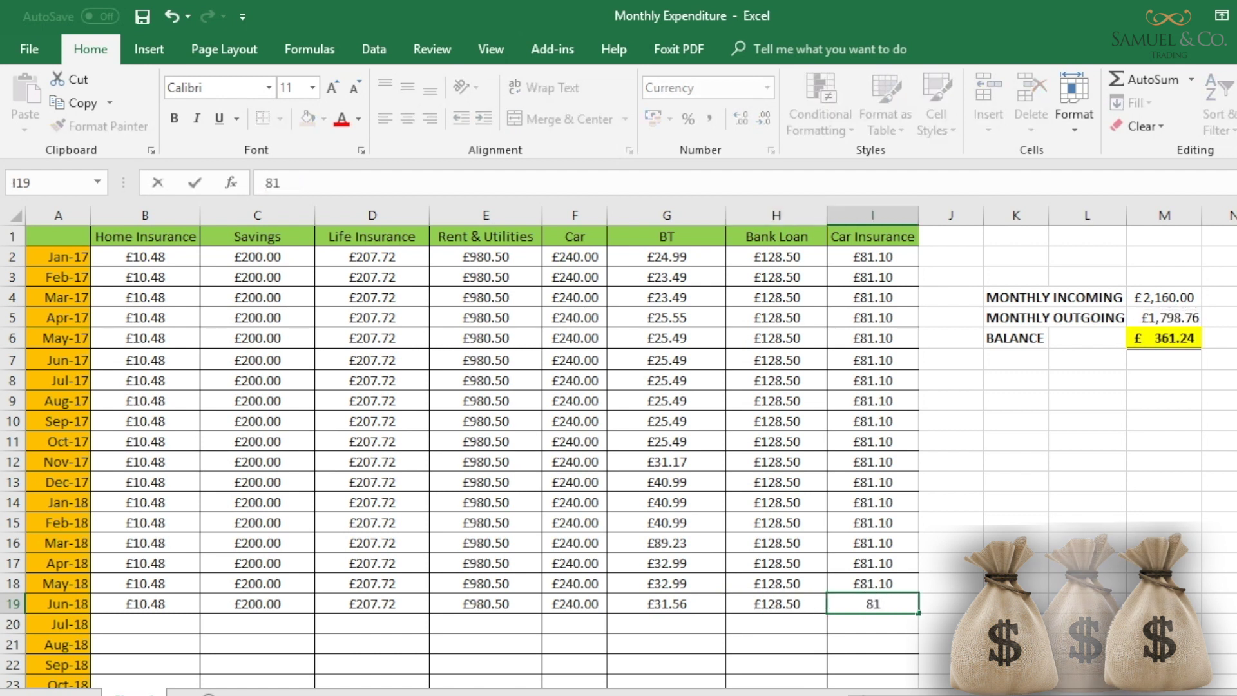
pyautogui.write('.10')
pyautogui.press('Return')
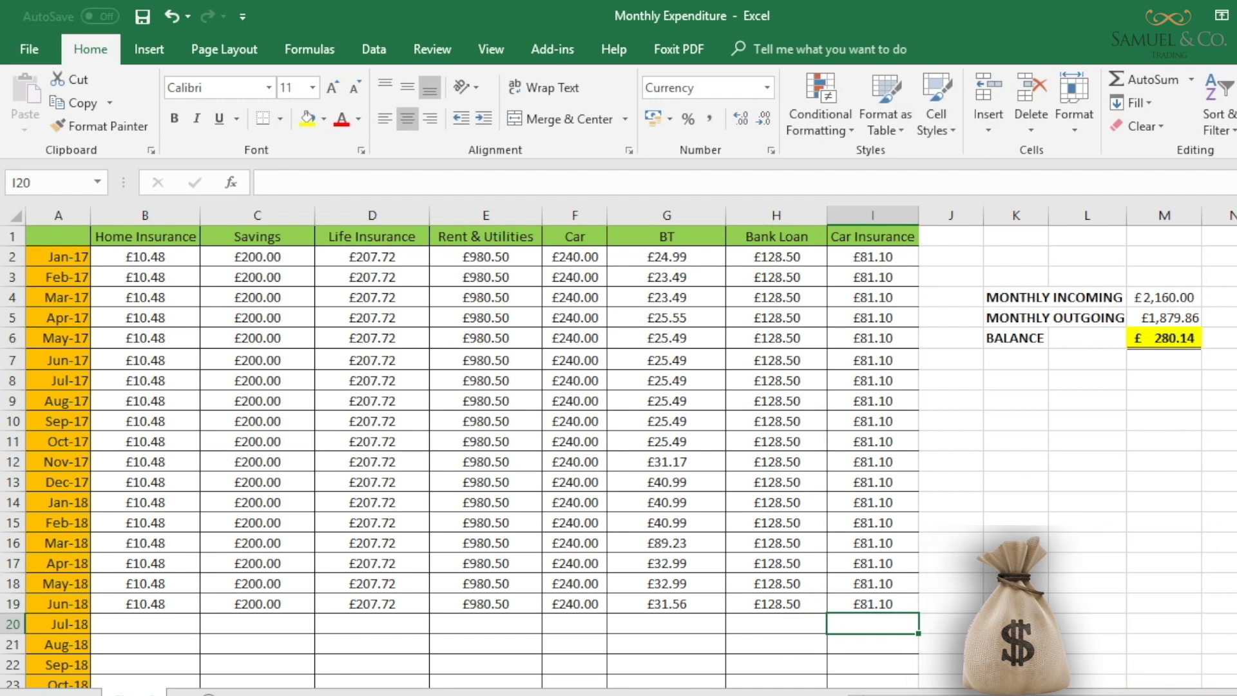
pyautogui.click(1164, 338)
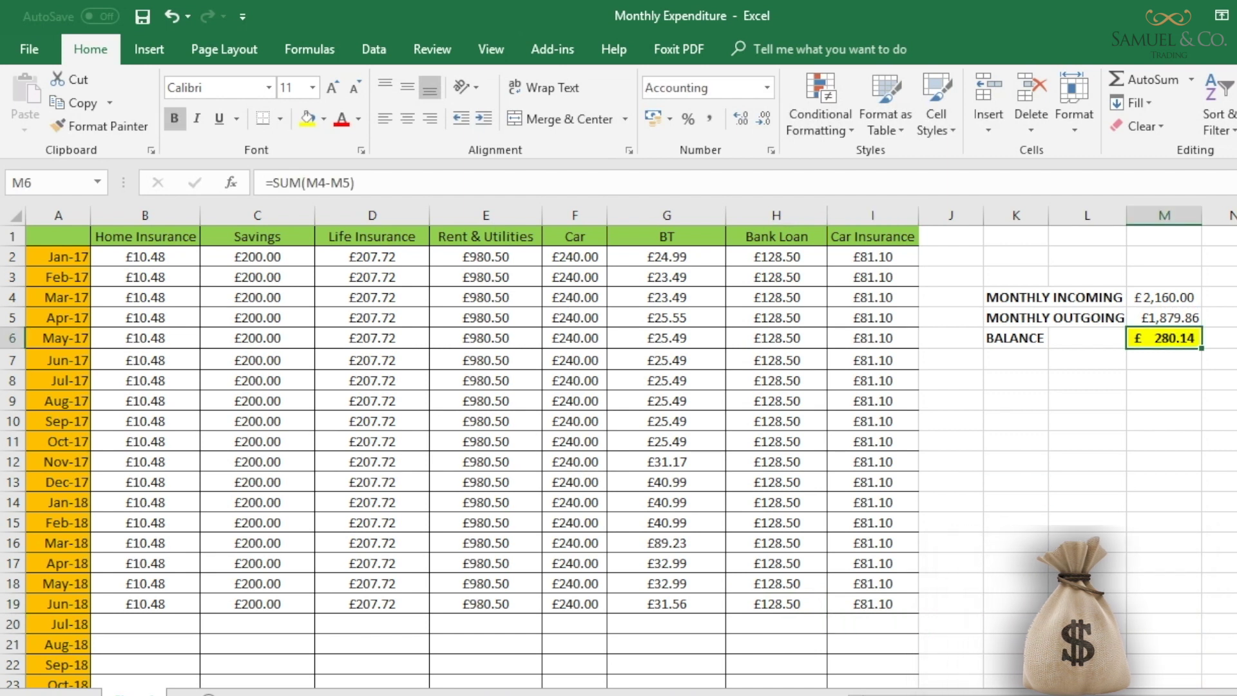